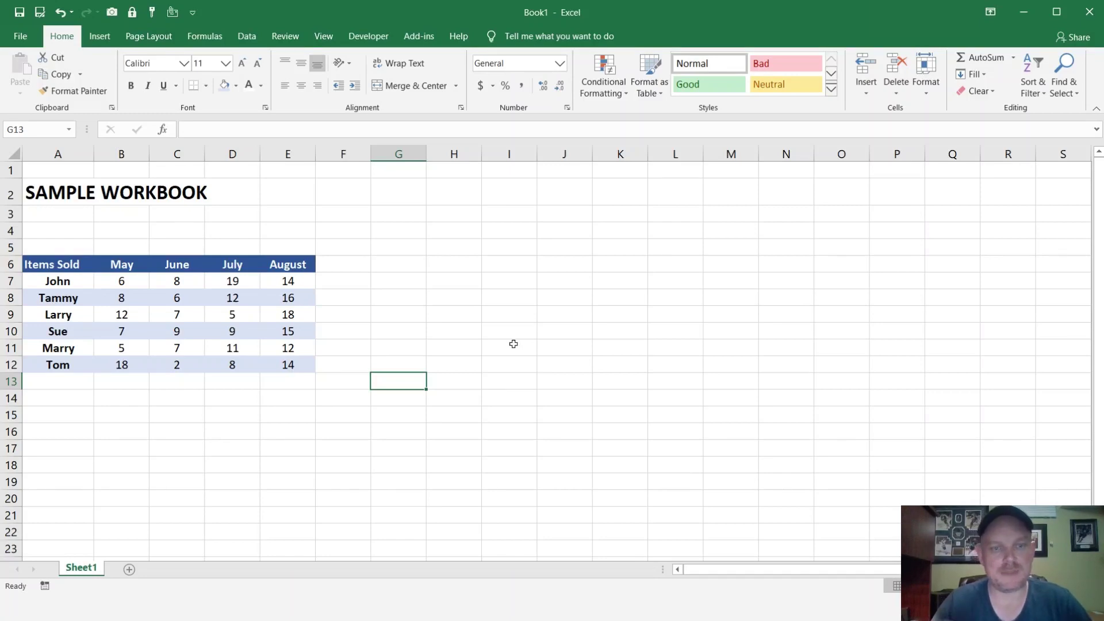
Try entering =xlookup in G7, then erase the unrecognised entry and return to the empty cell.
{"action": "left_click", "coordinate": [404, 278]}
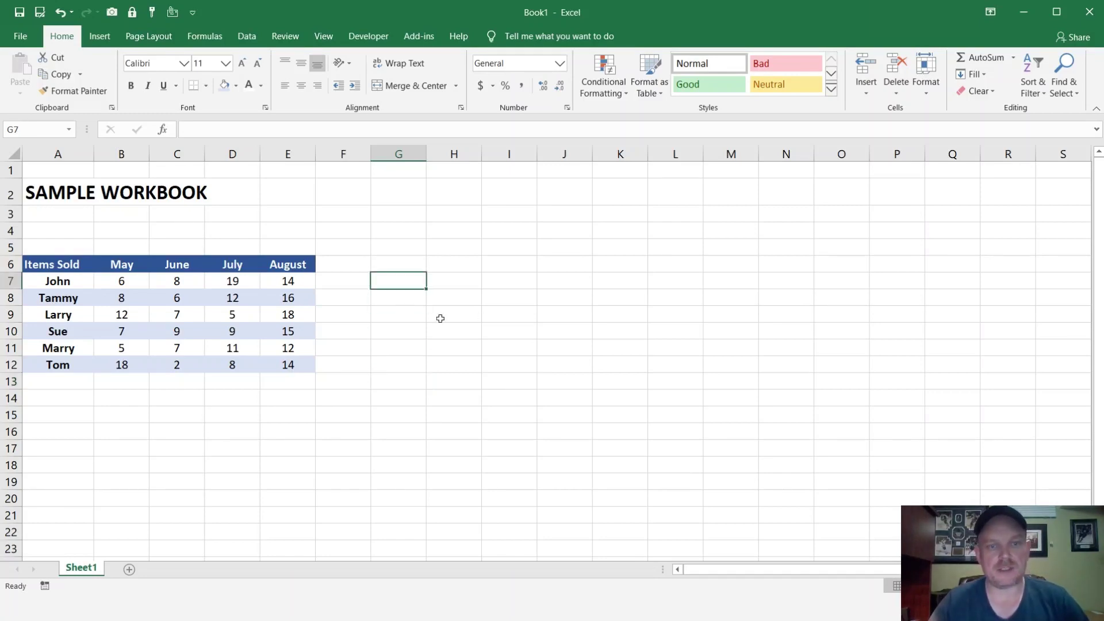
{"action": "type", "text": "=x"}
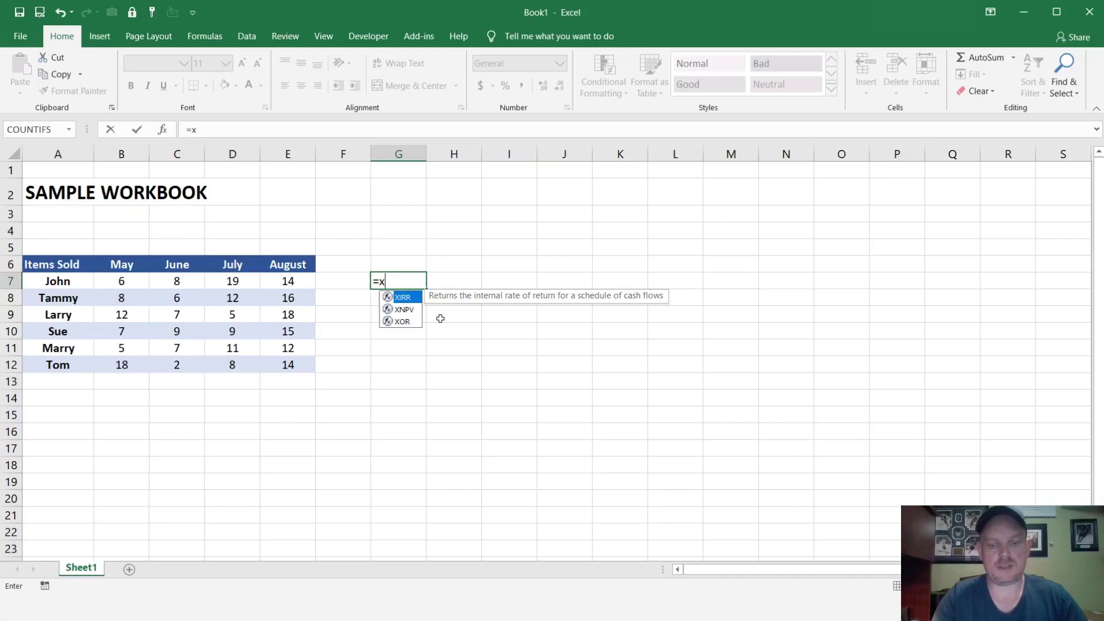
{"action": "type", "text": "lookup("}
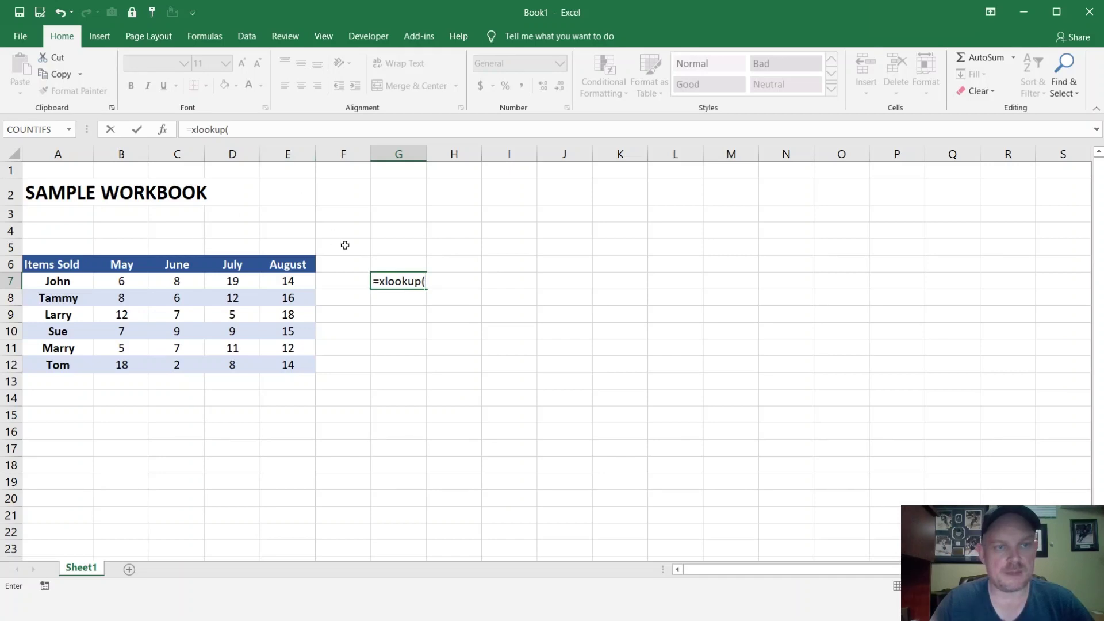
{"action": "key", "text": "BackSpace"}
{"action": "key", "text": "BackSpace"}
{"action": "key", "text": "BackSpace"}
{"action": "key", "text": "BackSpace"}
{"action": "key", "text": "BackSpace"}
{"action": "key", "text": "BackSpace"}
{"action": "key", "text": "BackSpace"}
{"action": "key", "text": "BackSpace"}
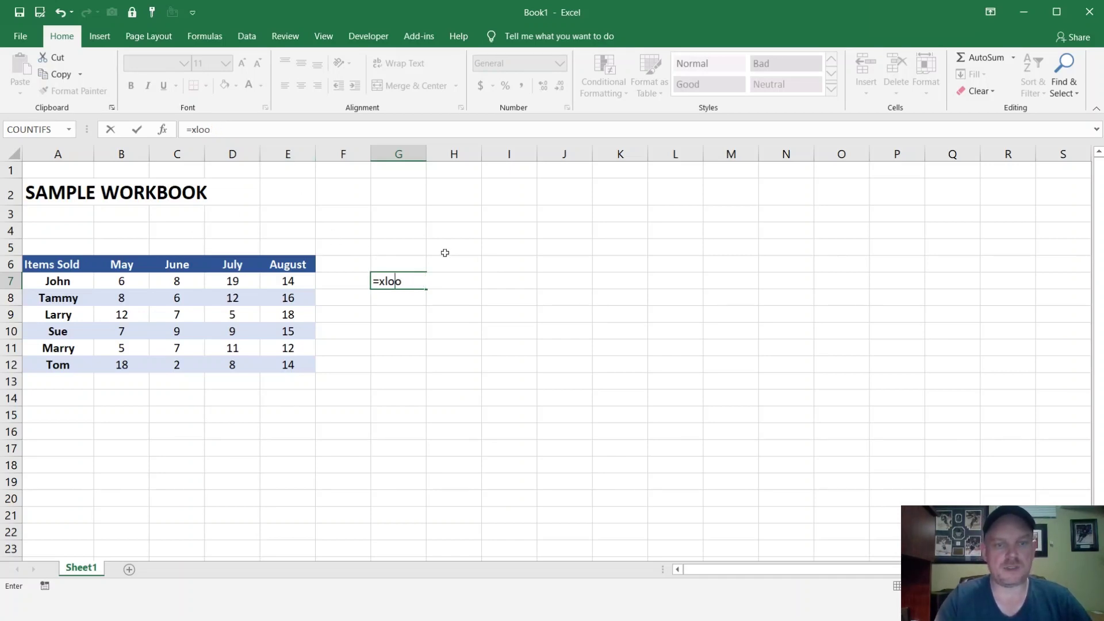
{"action": "key", "text": "Return"}
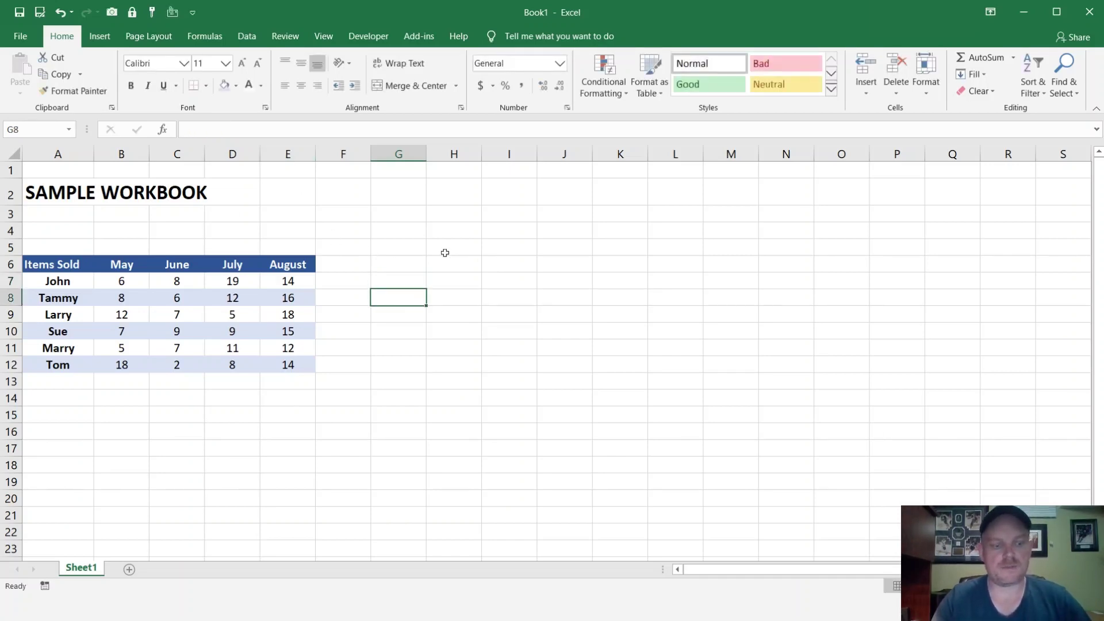
{"action": "key", "text": "Up"}
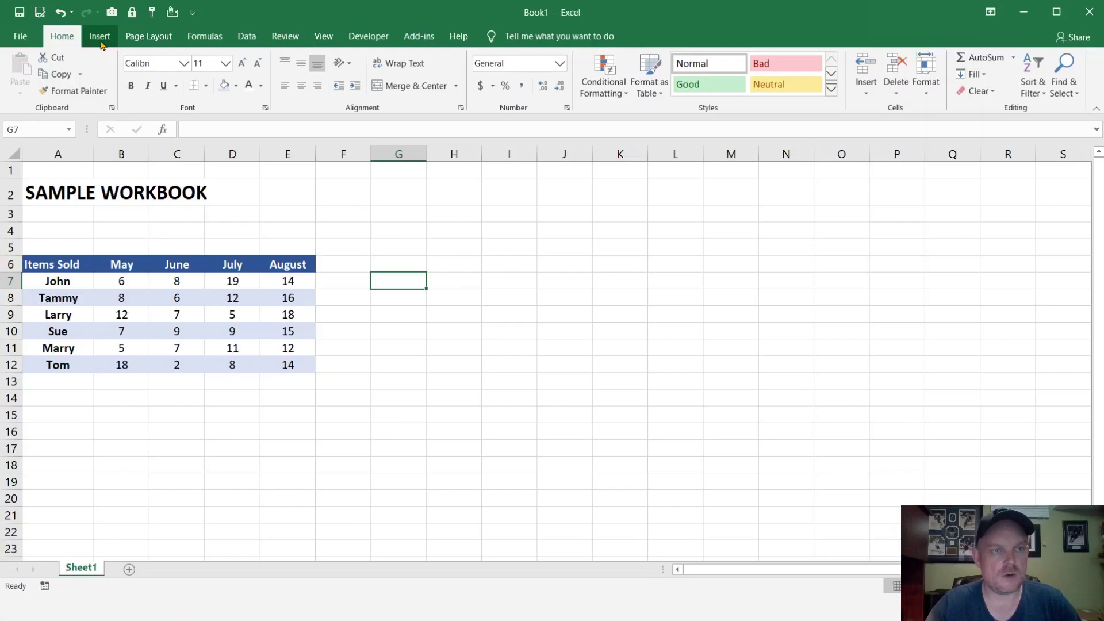
Search Insert Function for xlookup across All categories, find nothing, and cancel.
{"action": "left_click", "coordinate": [205, 38]}
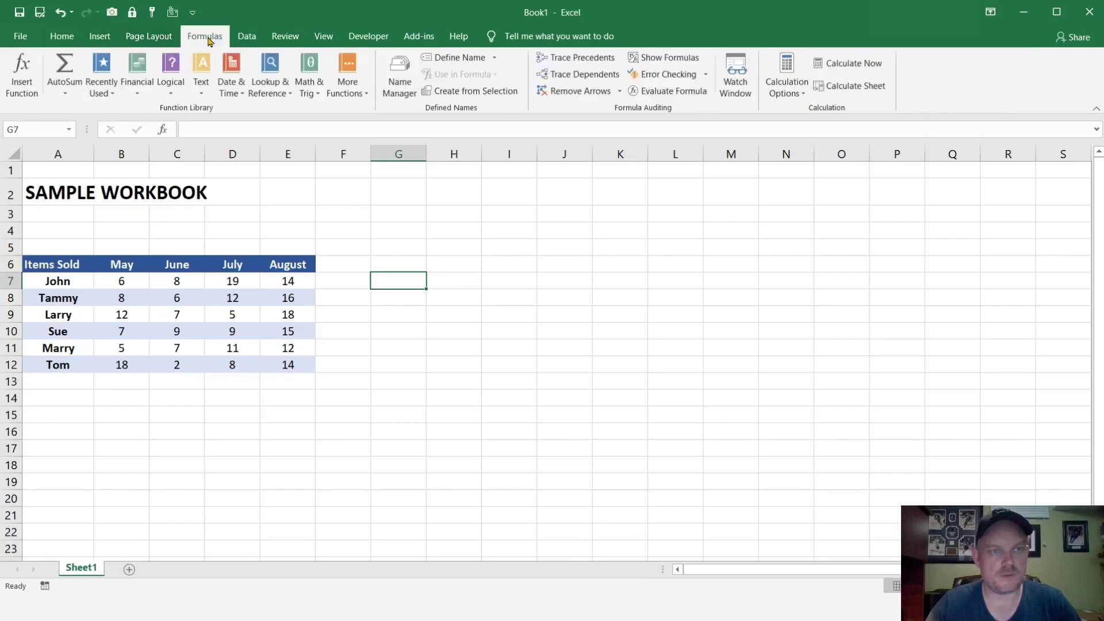
{"action": "left_click", "coordinate": [26, 72]}
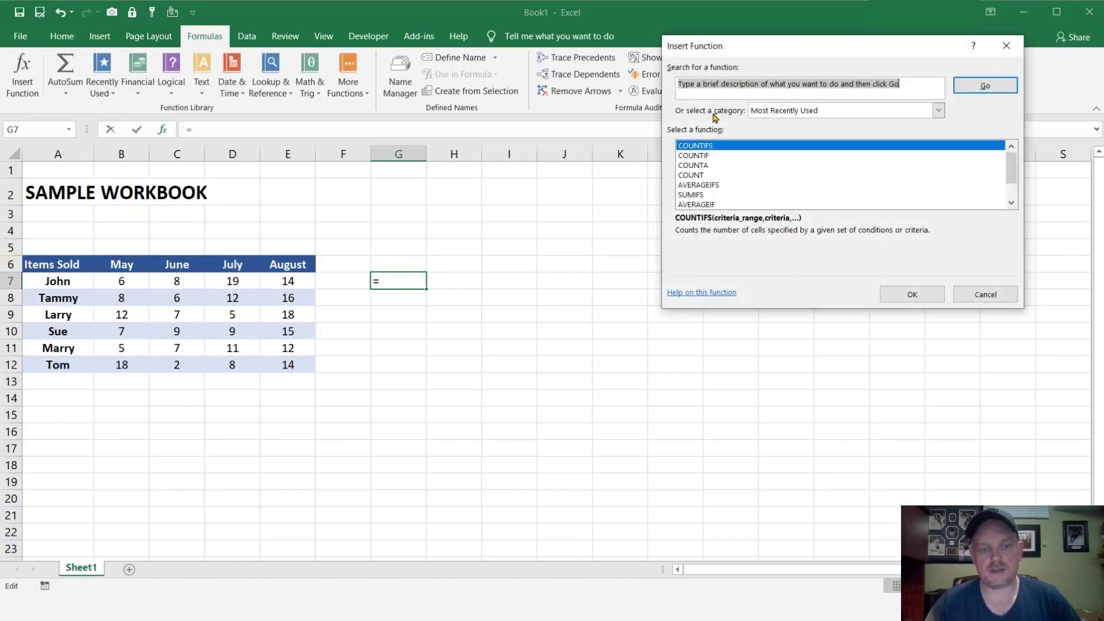
{"action": "type", "text": "xlookup"}
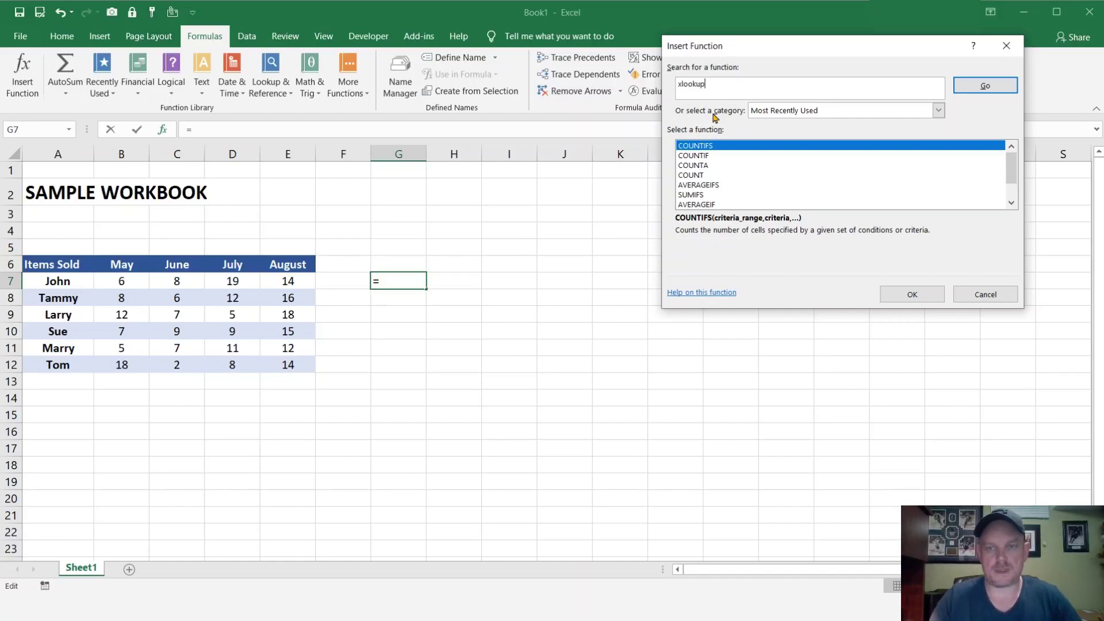
{"action": "left_click", "coordinate": [987, 88]}
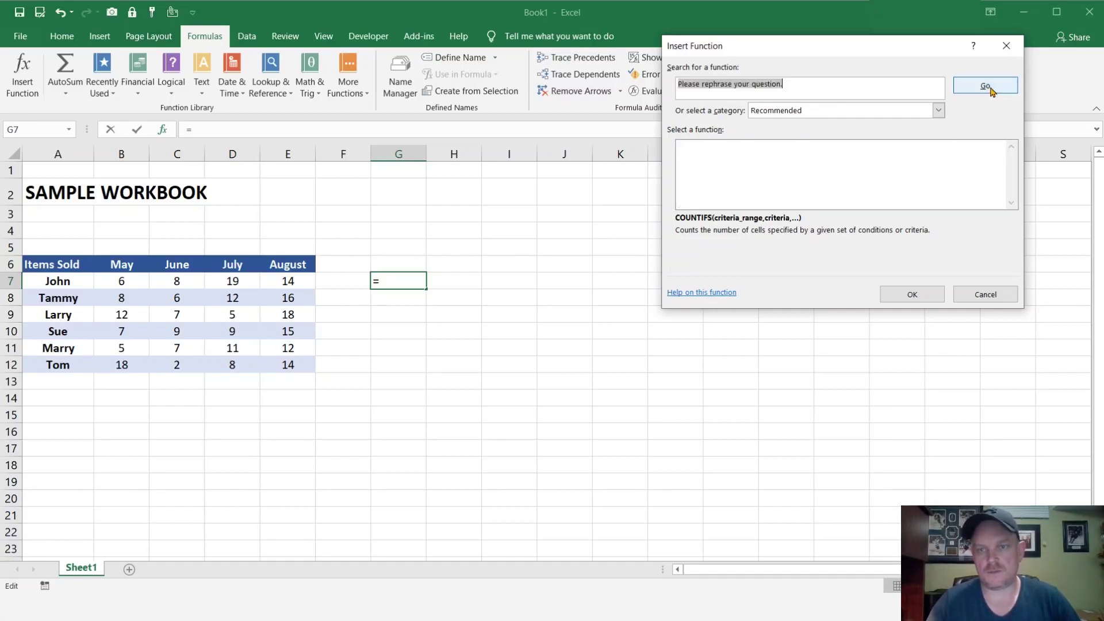
{"action": "left_click", "coordinate": [938, 110]}
{"action": "left_click", "coordinate": [893, 134]}
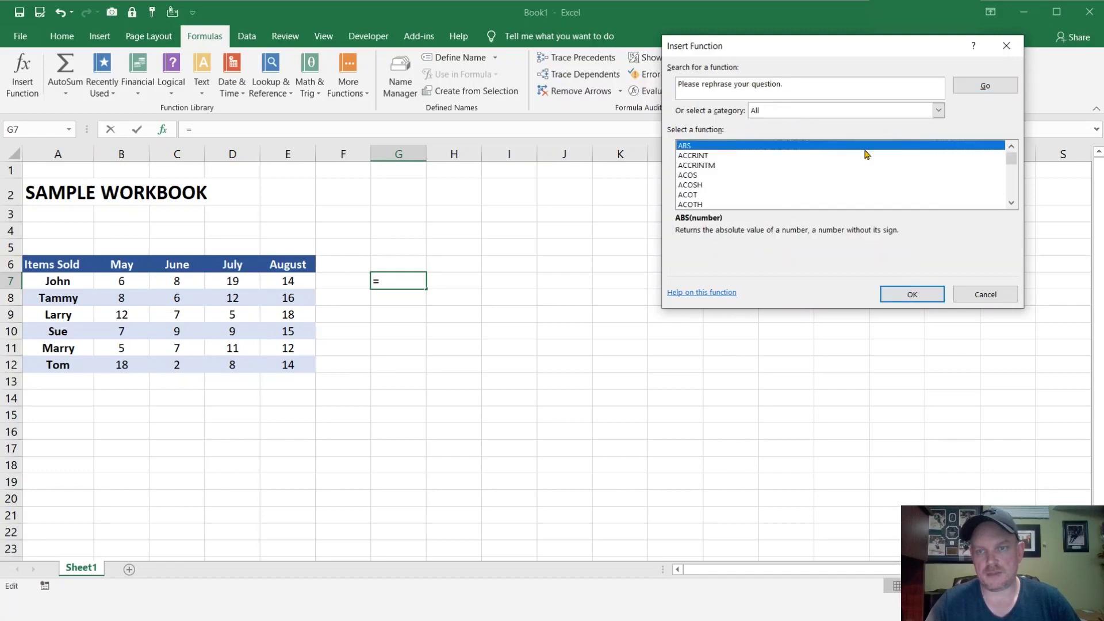
{"action": "scroll", "coordinate": [700, 176], "scroll_direction": "down", "scroll_amount": 3}
{"action": "scroll", "coordinate": [701, 176], "scroll_direction": "down", "scroll_amount": 20}
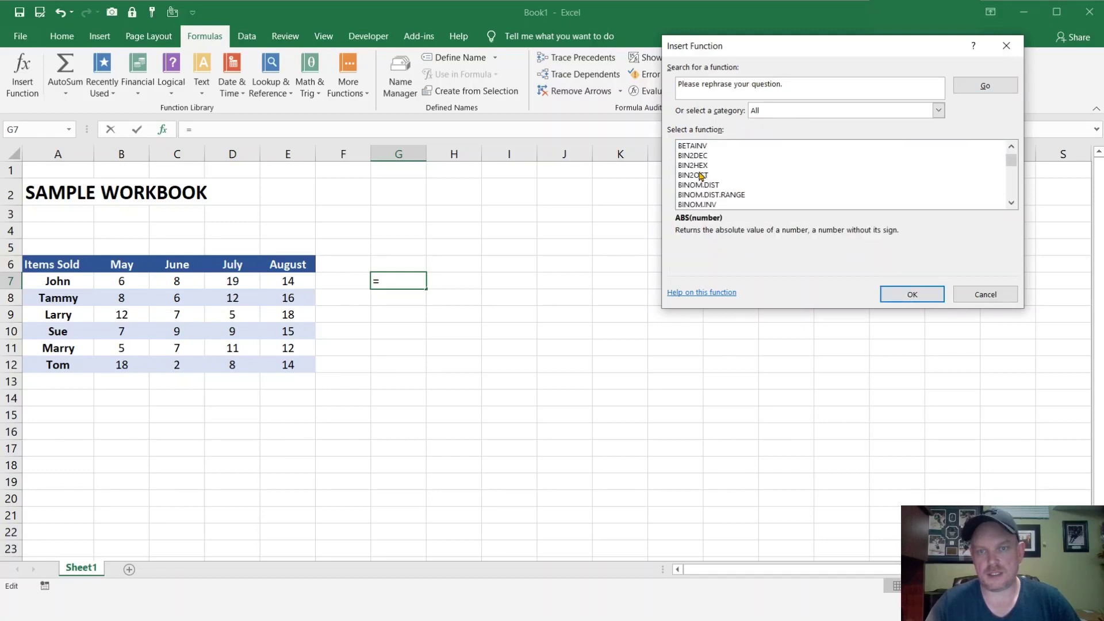
{"action": "scroll", "coordinate": [702, 176], "scroll_direction": "down", "scroll_amount": 20}
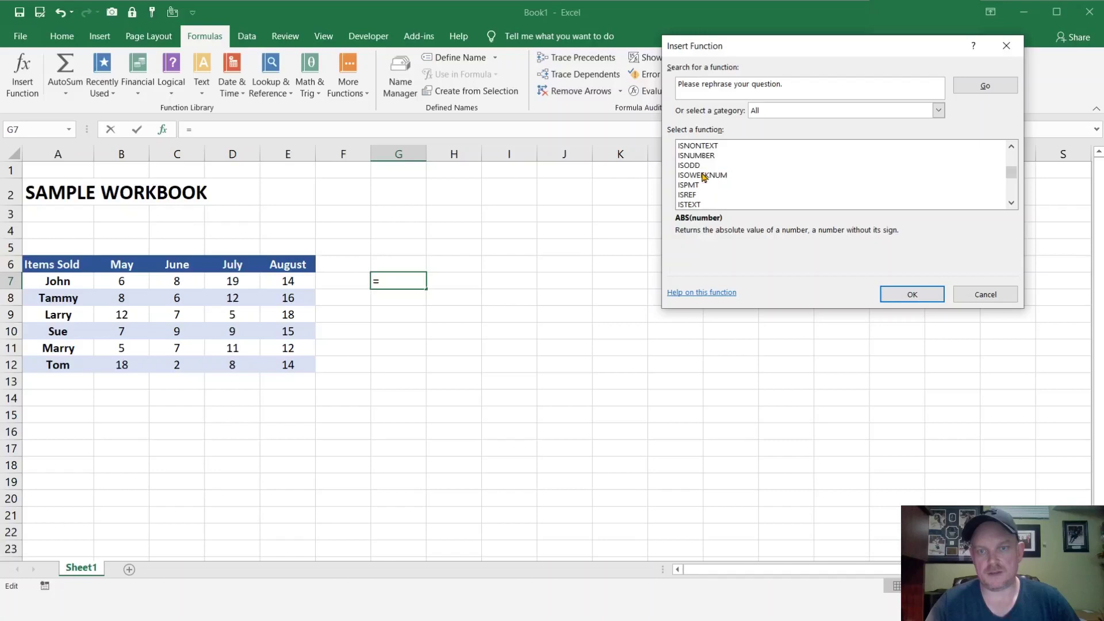
{"action": "left_click", "coordinate": [981, 295]}
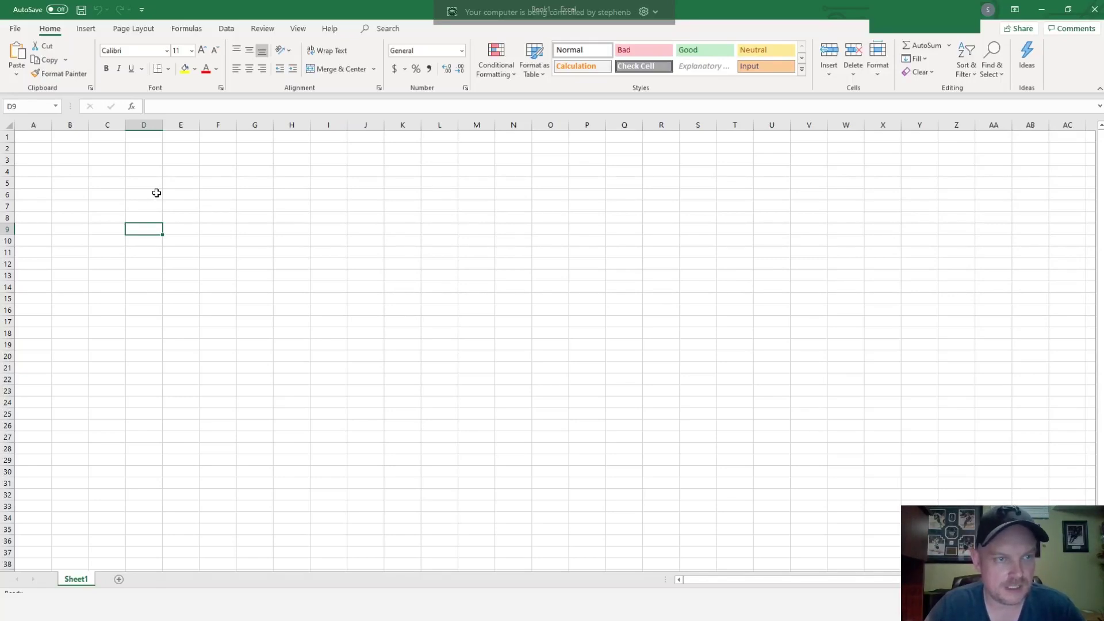
{"action": "left_click", "coordinate": [15, 28]}
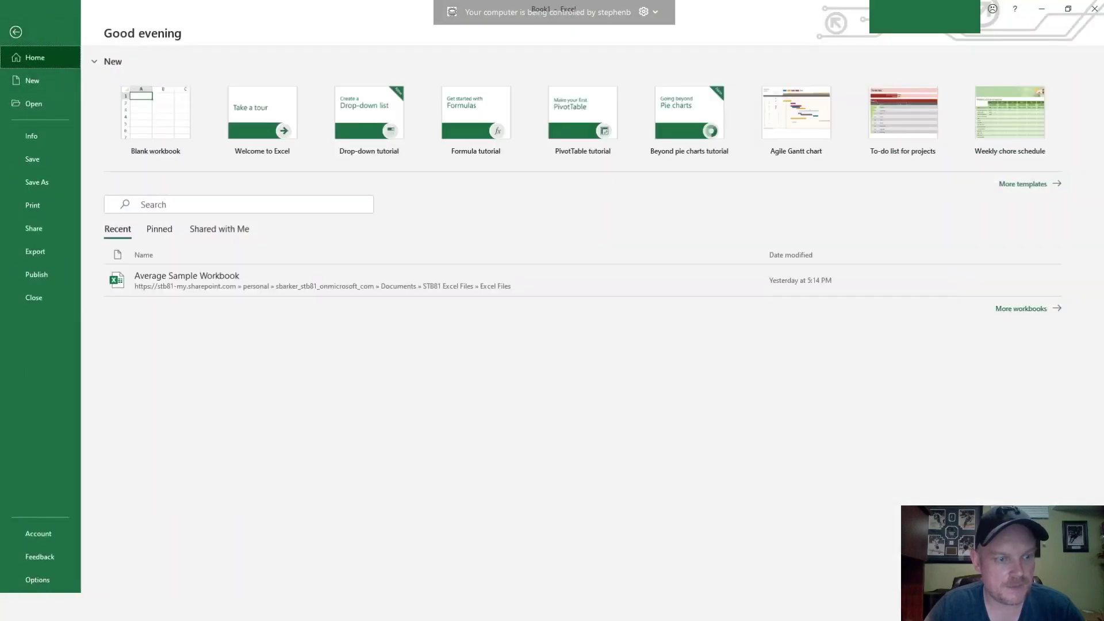
{"action": "left_click", "coordinate": [32, 537]}
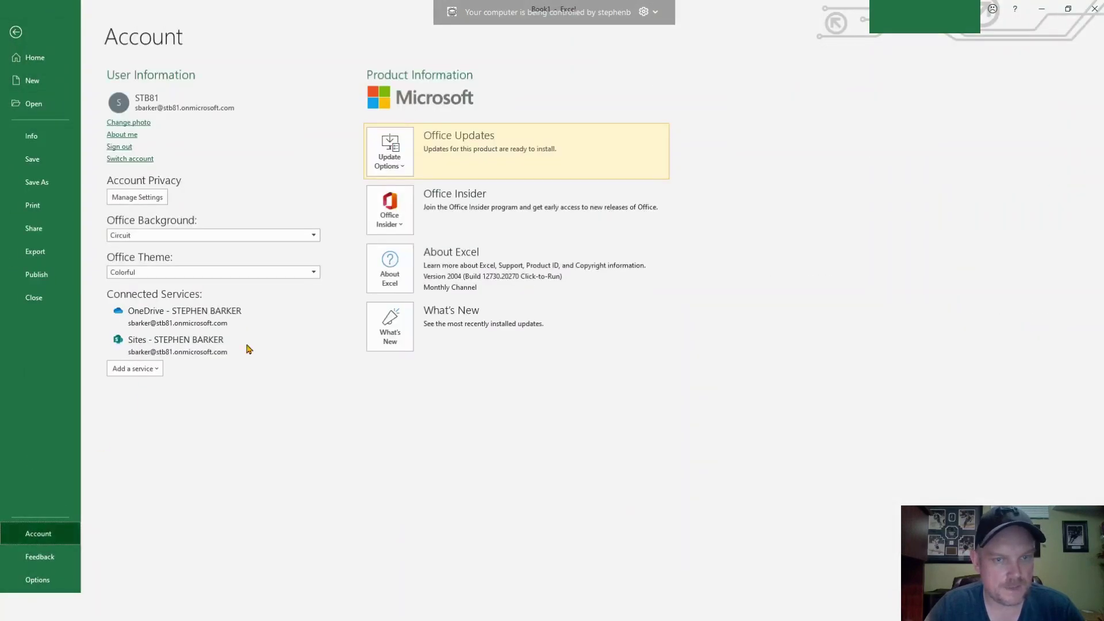
{"action": "left_click", "coordinate": [397, 268]}
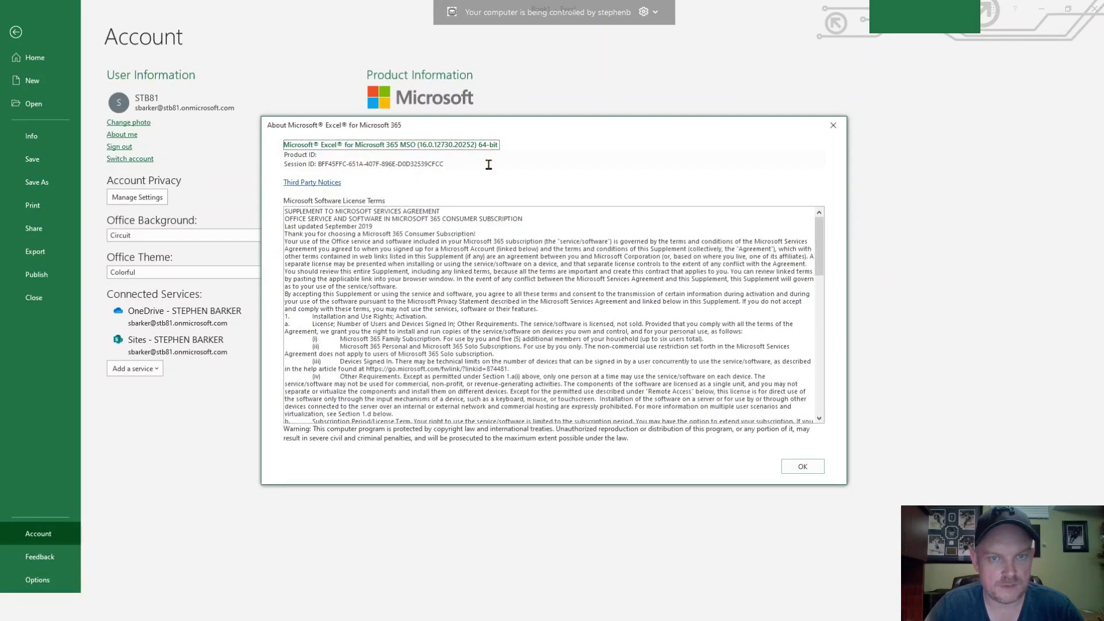
{"action": "left_click", "coordinate": [832, 125]}
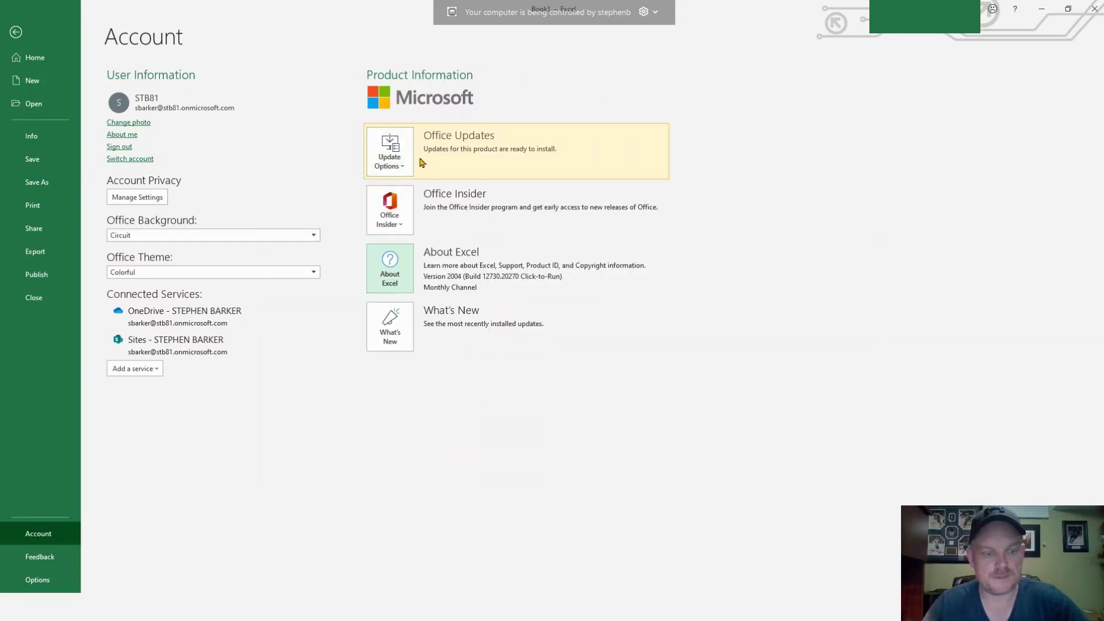
{"action": "key", "text": "Escape"}
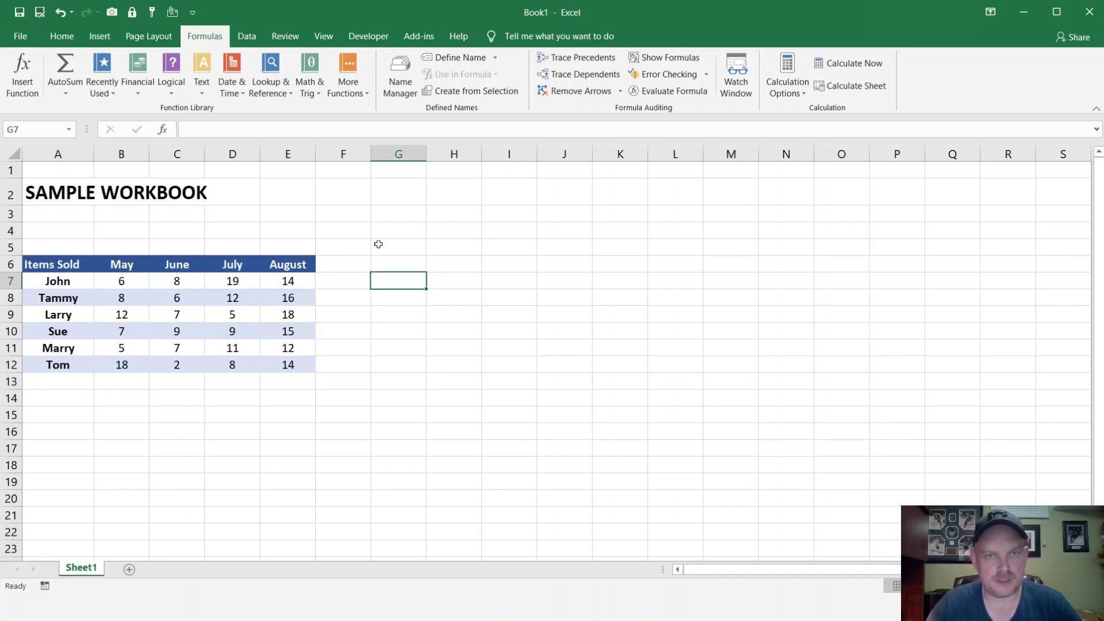
Open the Excel Add-ins manager via File > Options > Add-ins.
{"action": "left_click", "coordinate": [16, 44]}
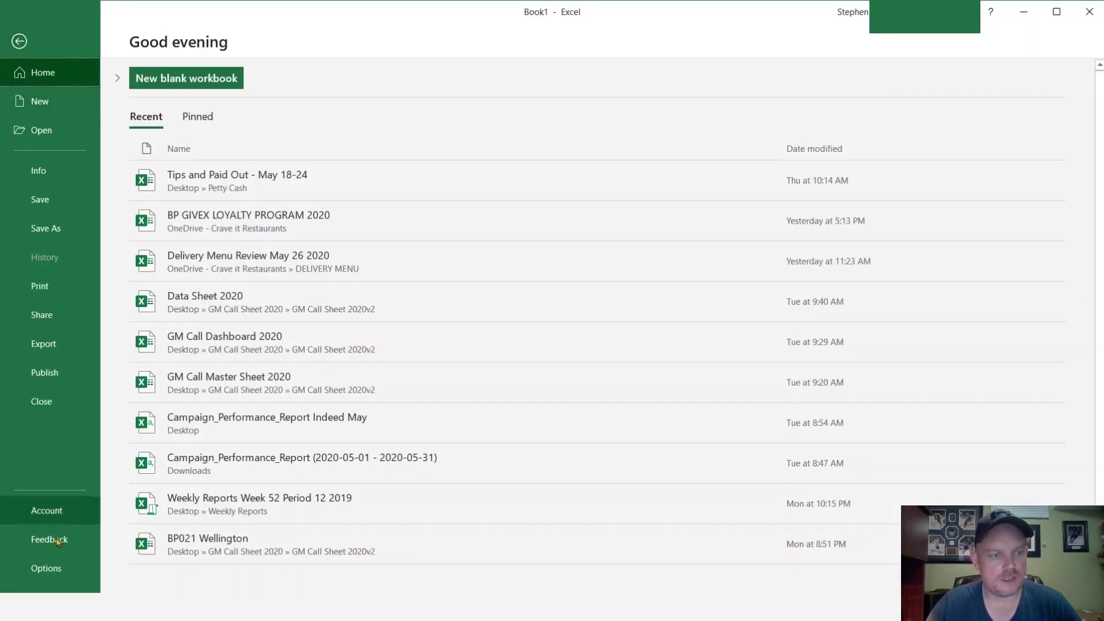
{"action": "left_click", "coordinate": [51, 571]}
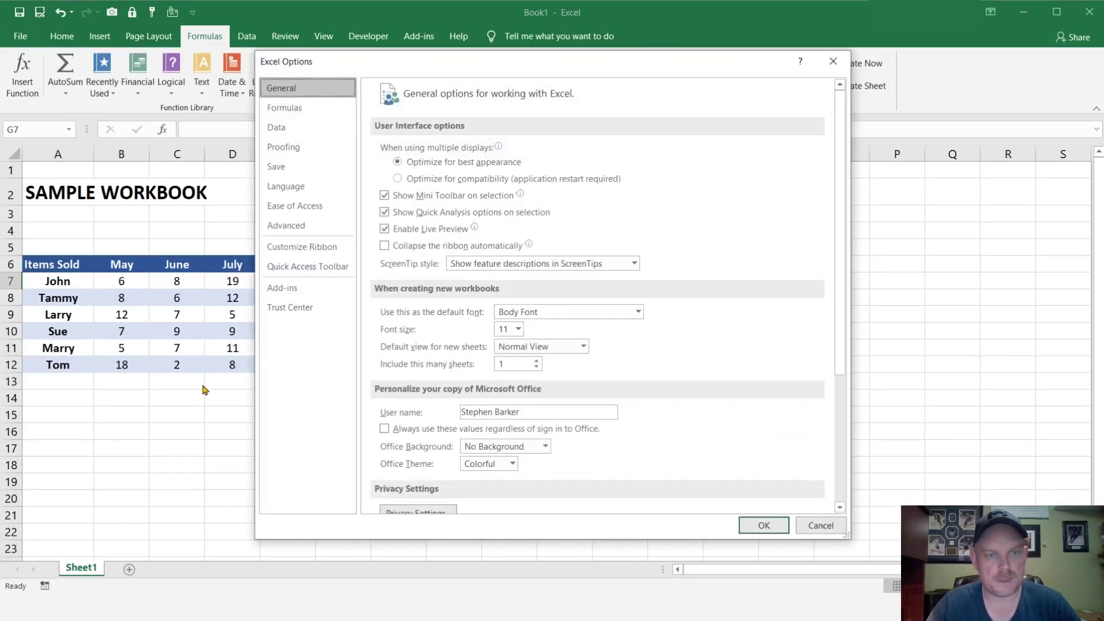
{"action": "left_click", "coordinate": [277, 289]}
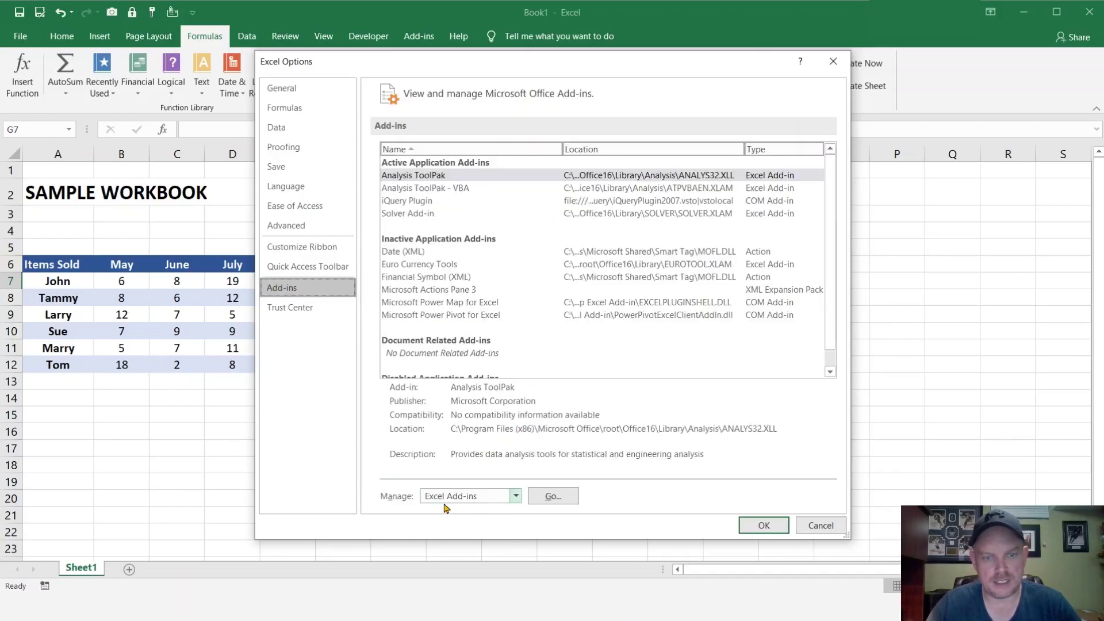
{"action": "left_click", "coordinate": [553, 496]}
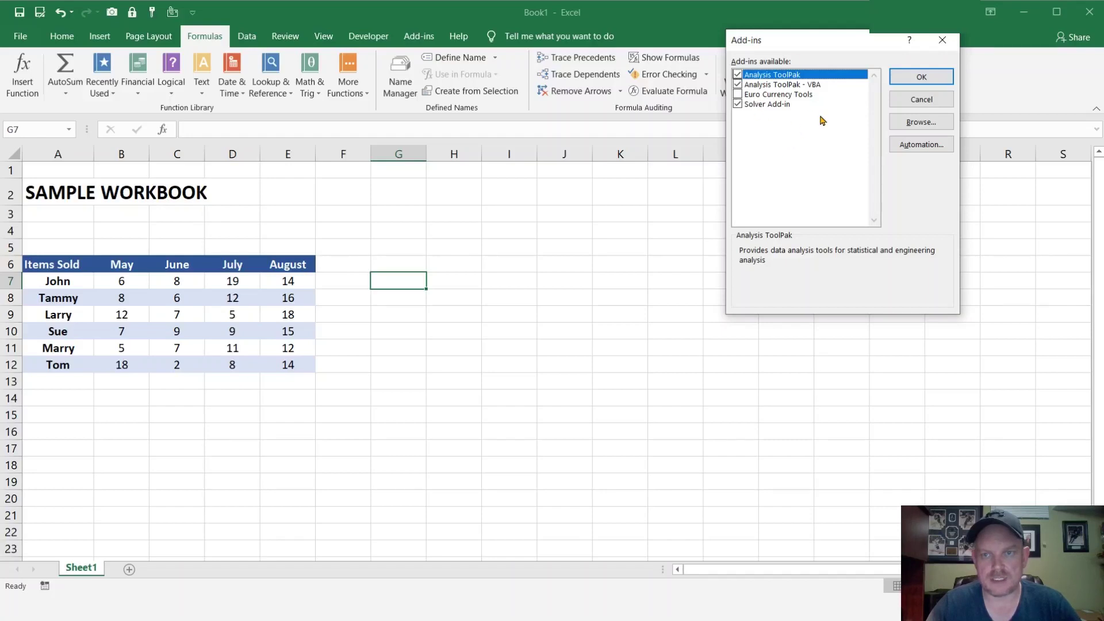
Add XFunctions64 from the Excel Video #13 XFunctions folder to the add-ins list and confirm.
{"action": "left_click", "coordinate": [911, 123]}
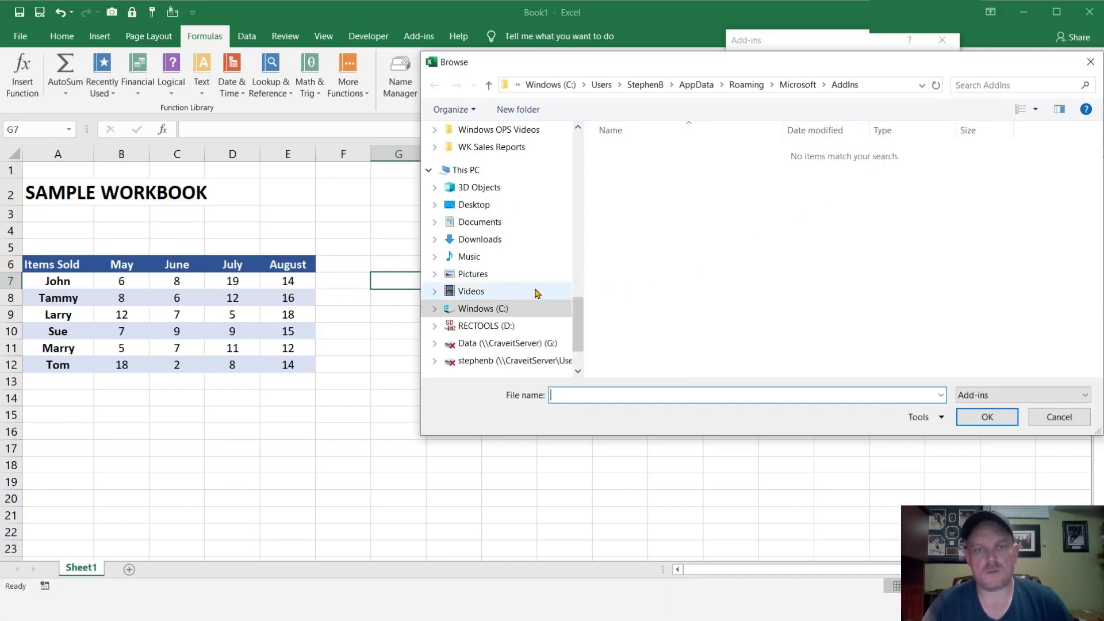
{"action": "scroll", "coordinate": [536, 293], "scroll_direction": "up", "scroll_amount": 10}
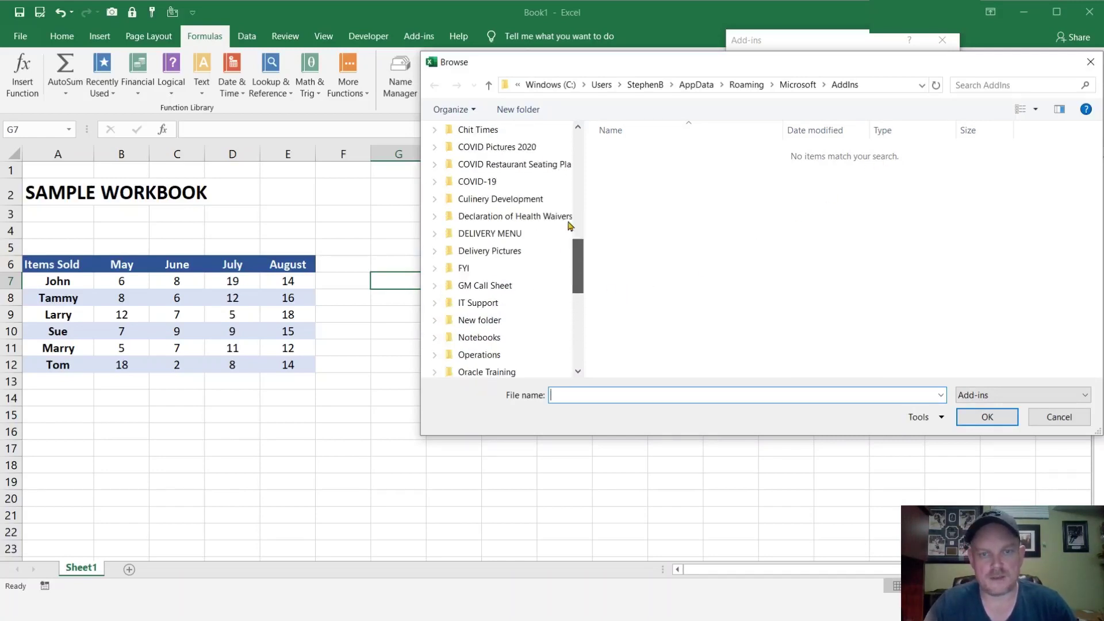
{"action": "scroll", "coordinate": [569, 226], "scroll_direction": "up", "scroll_amount": 5}
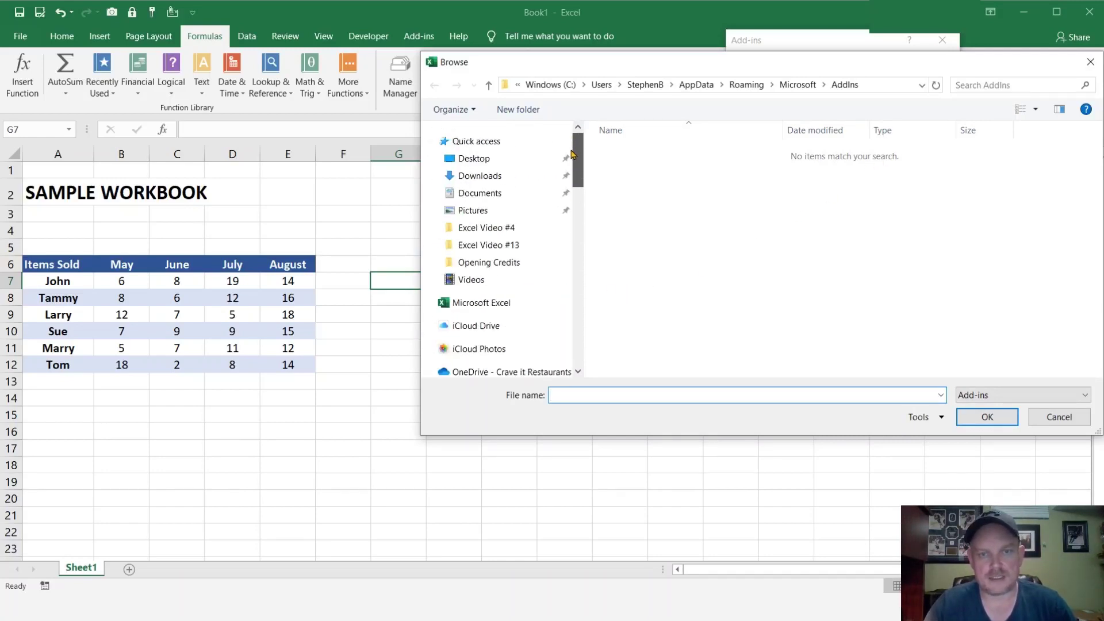
{"action": "left_click", "coordinate": [490, 246]}
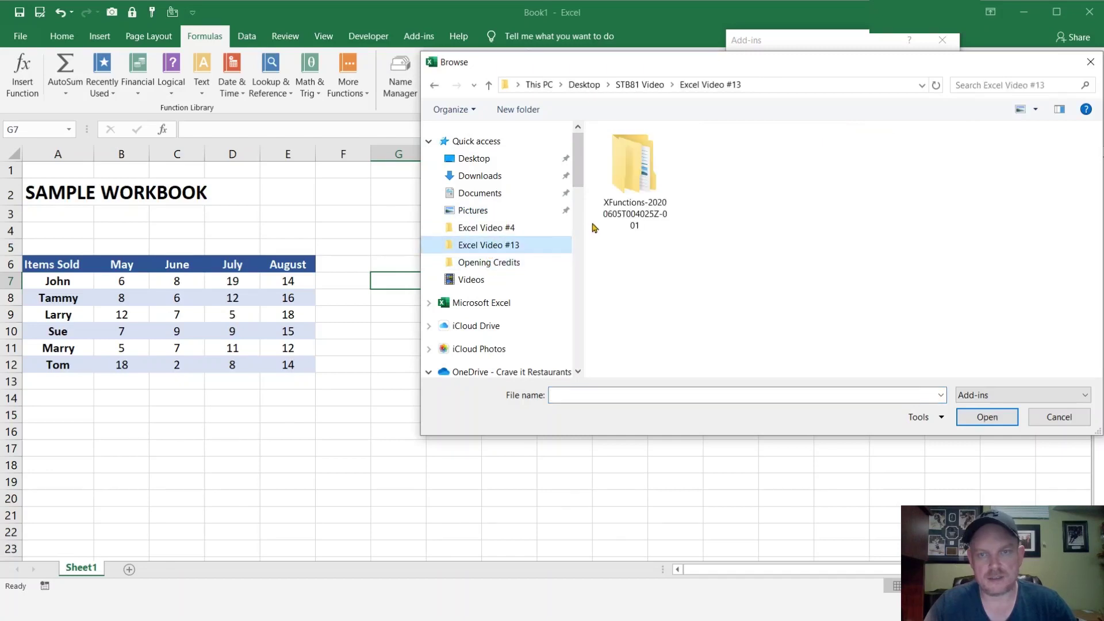
{"action": "double_click", "coordinate": [632, 201]}
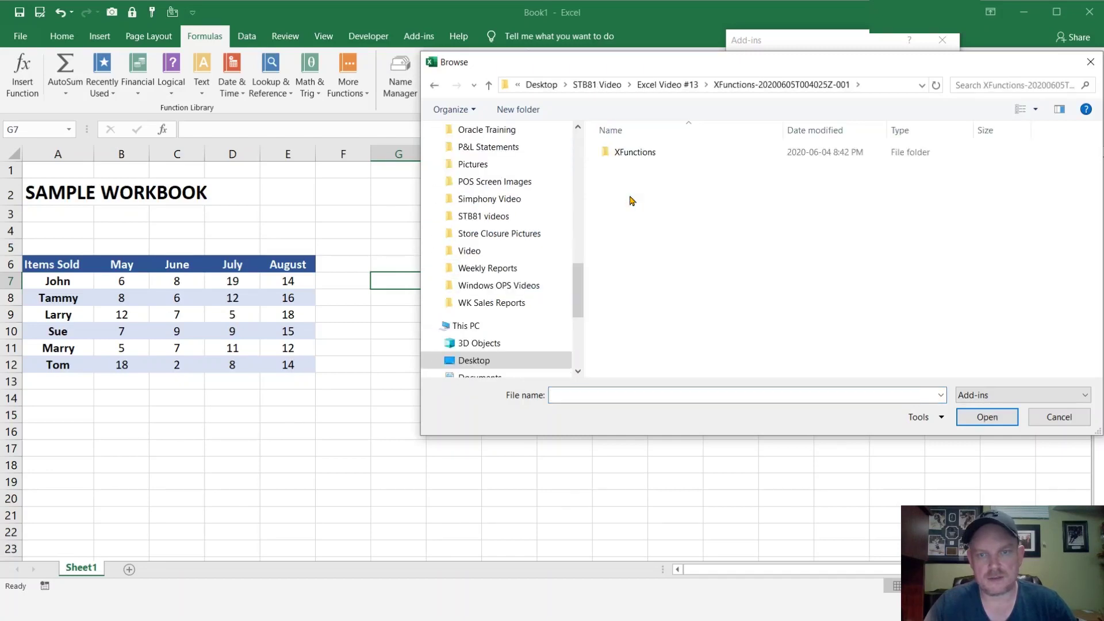
{"action": "double_click", "coordinate": [638, 153]}
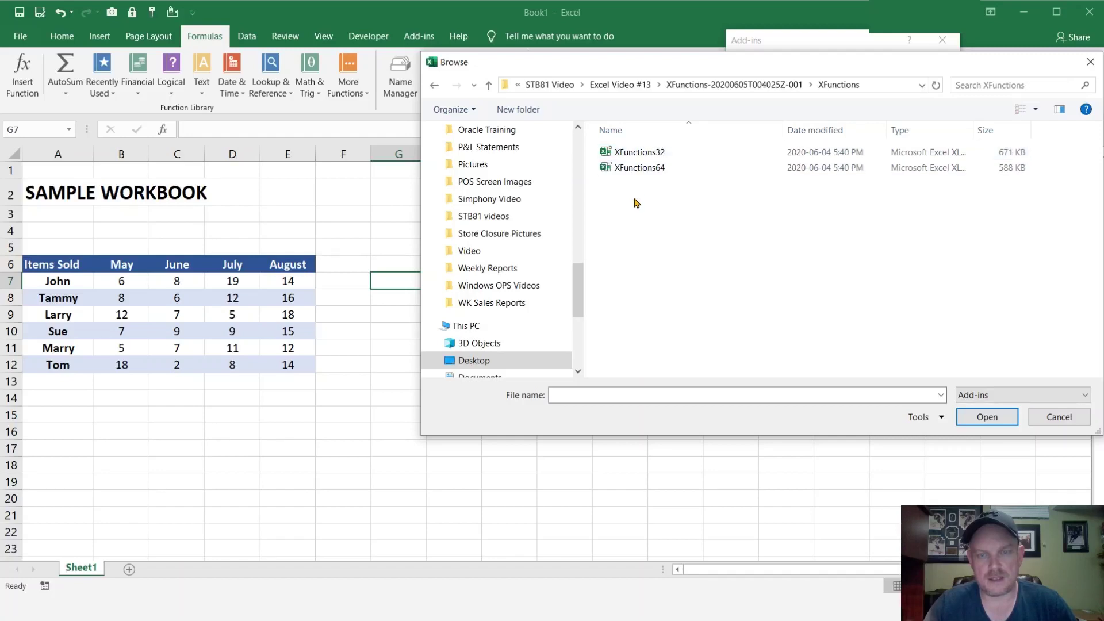
{"action": "double_click", "coordinate": [643, 169]}
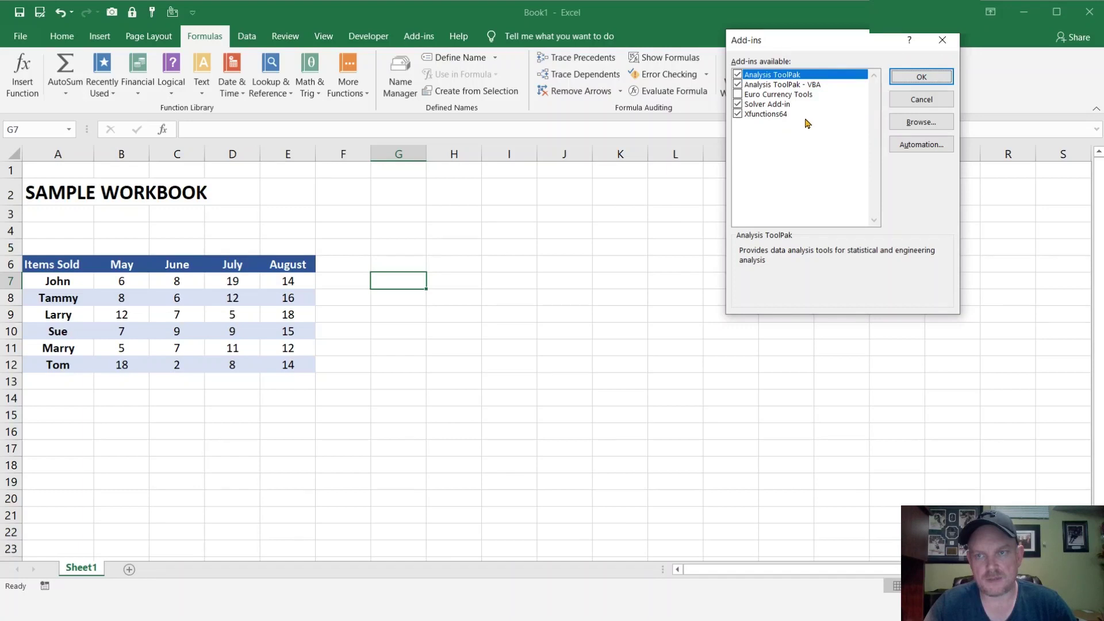
{"action": "left_click", "coordinate": [914, 77]}
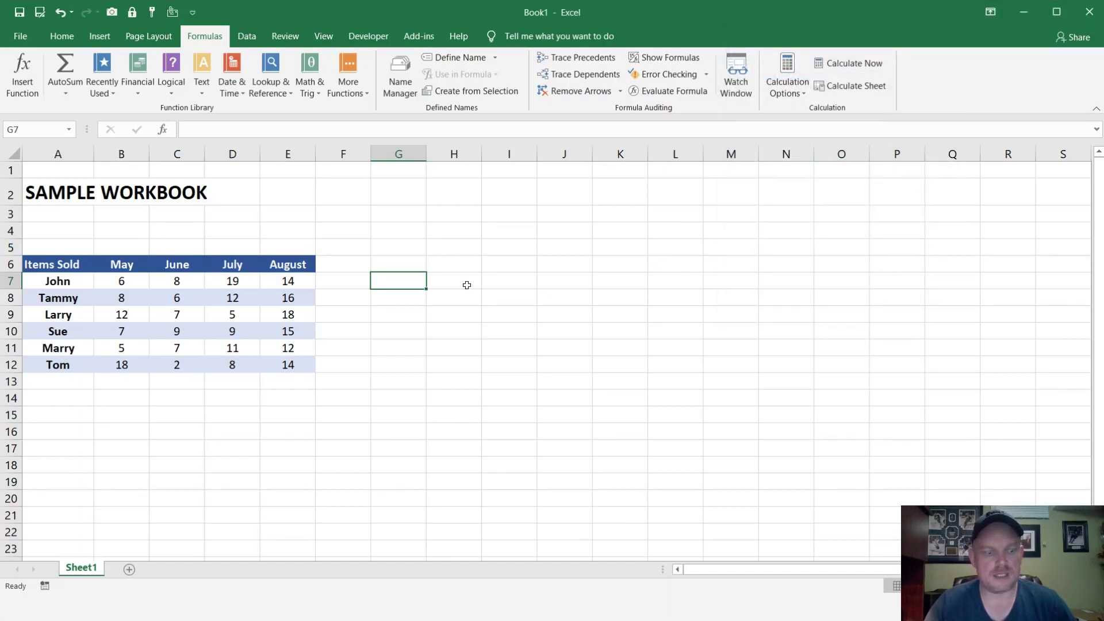
Enter Sue in cell G8 and move to H8.
{"action": "key", "text": "Return"}
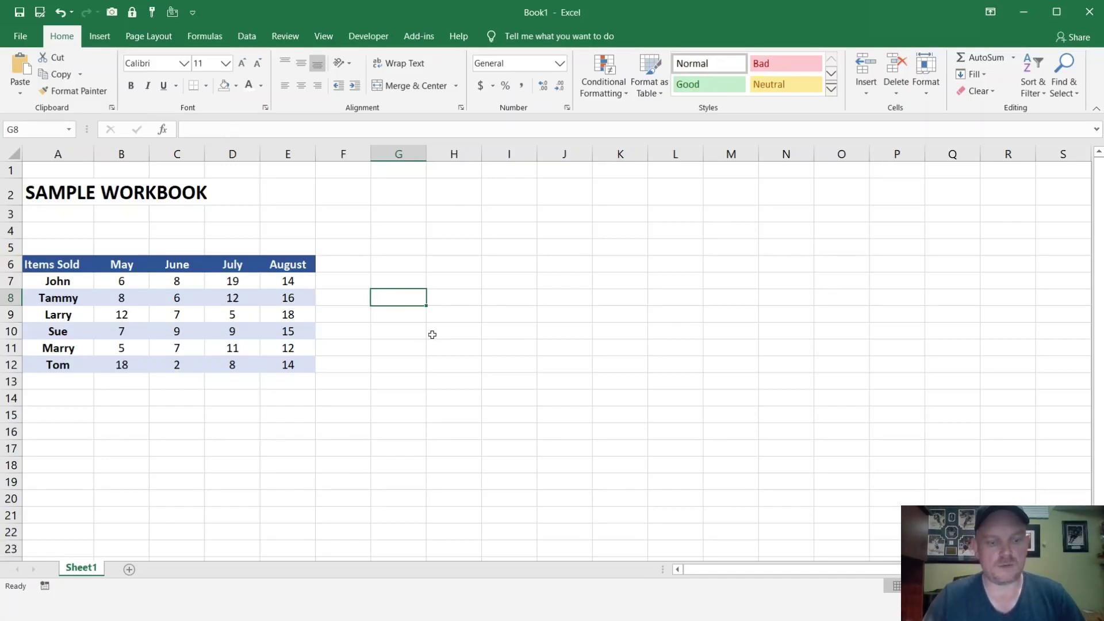
{"action": "type", "text": "Sue"}
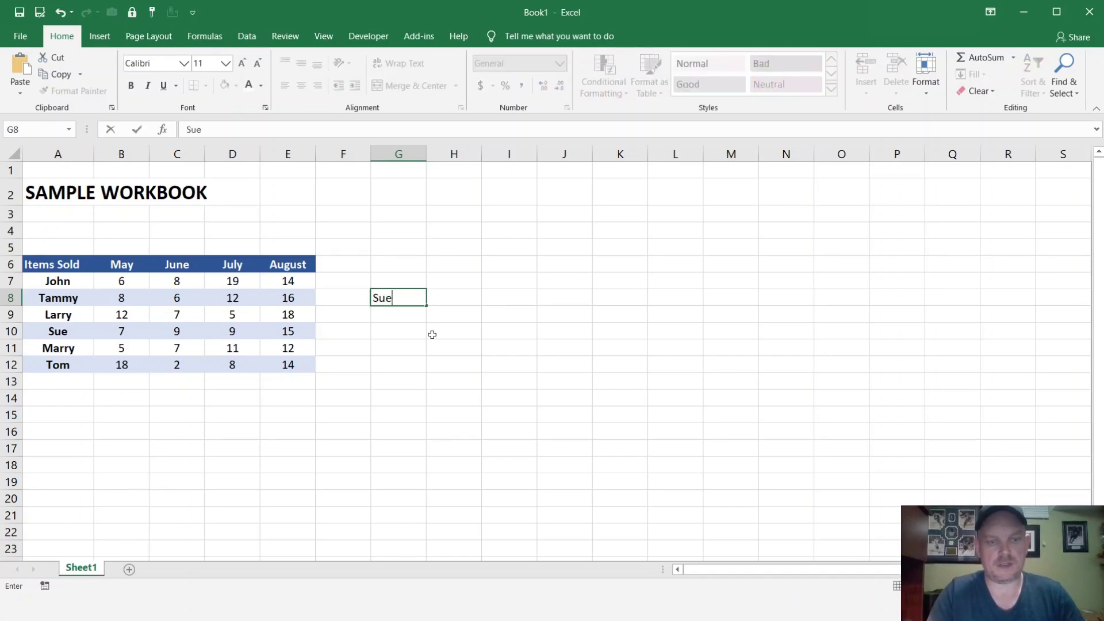
{"action": "key", "text": "Tab"}
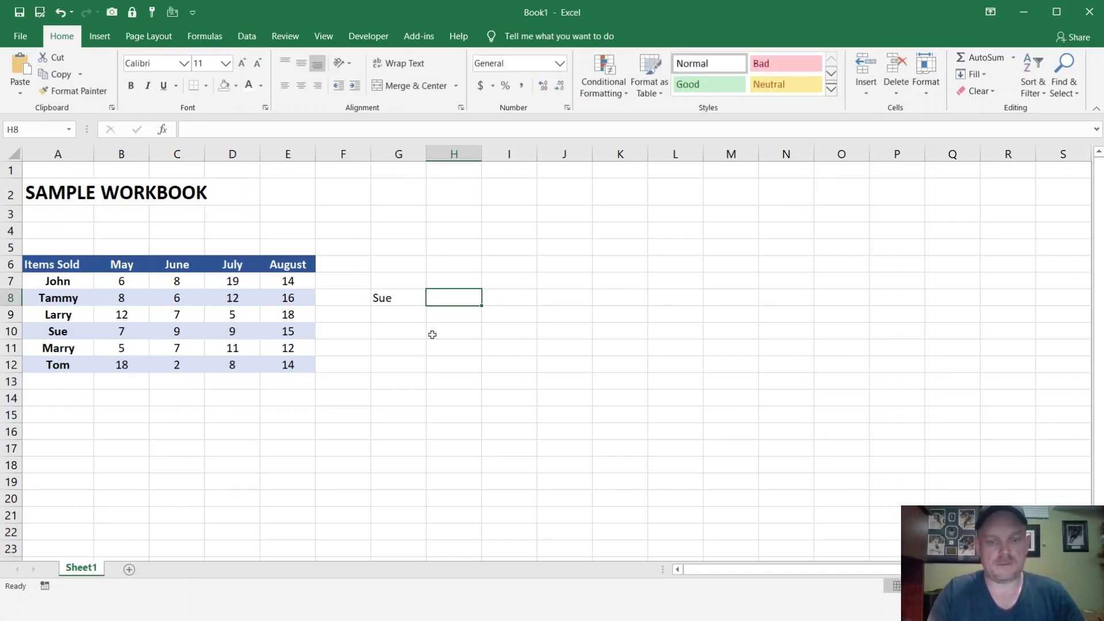
Enter =xlookup(G8,A7:A12,C7:C12) in H8 so it returns Sue's June value, 9.
{"action": "type", "text": "=x"}
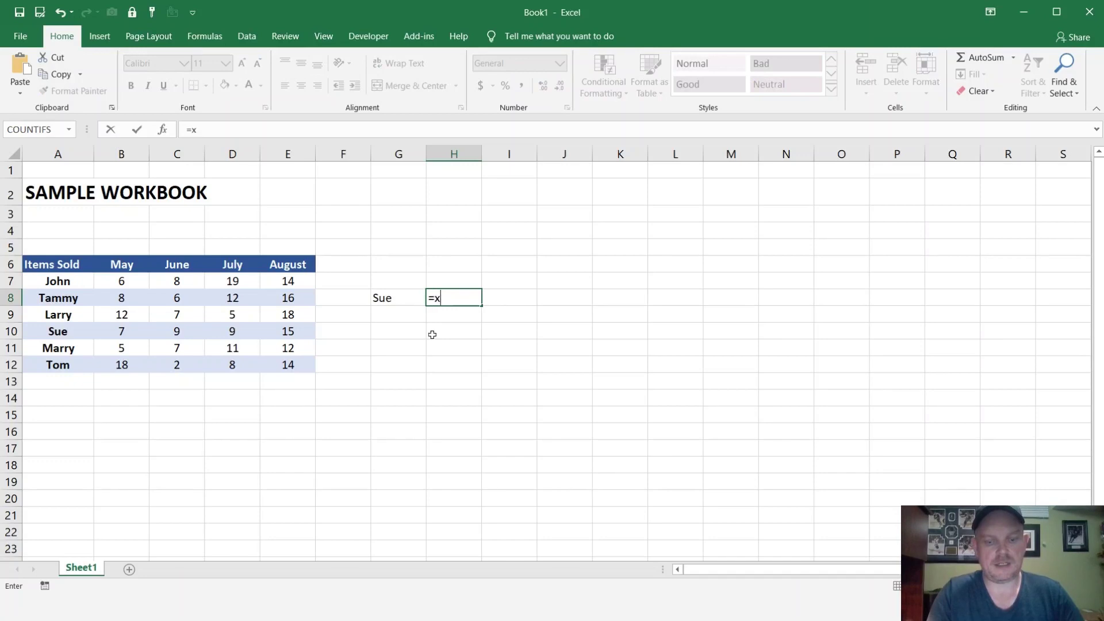
{"action": "type", "text": "looku"}
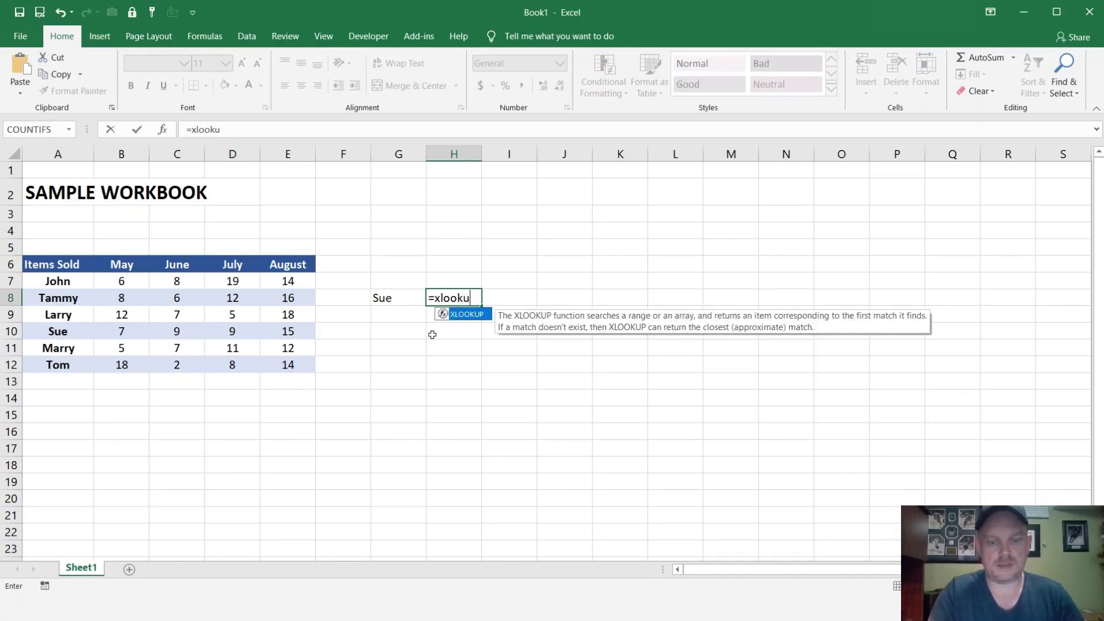
{"action": "type", "text": "p"}
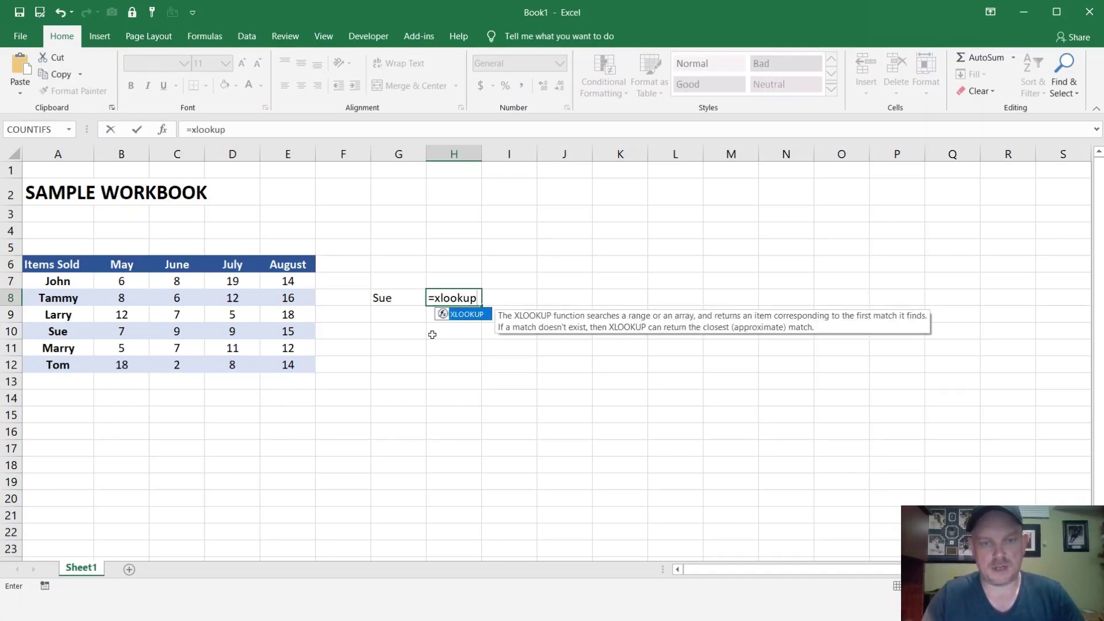
{"action": "type", "text": "("}
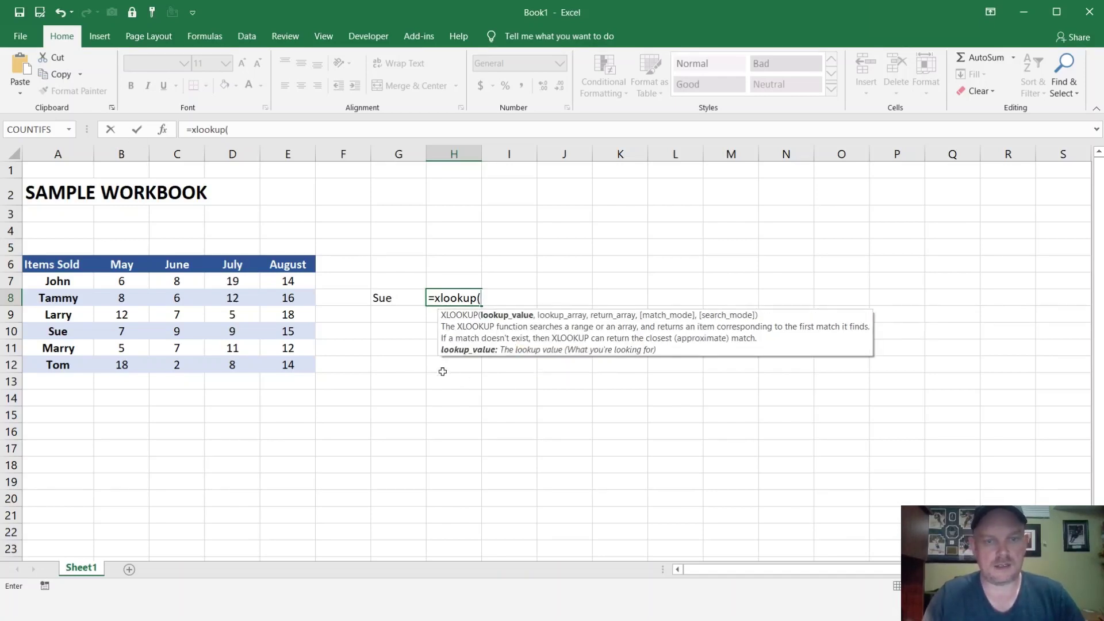
{"action": "left_click", "coordinate": [388, 299]}
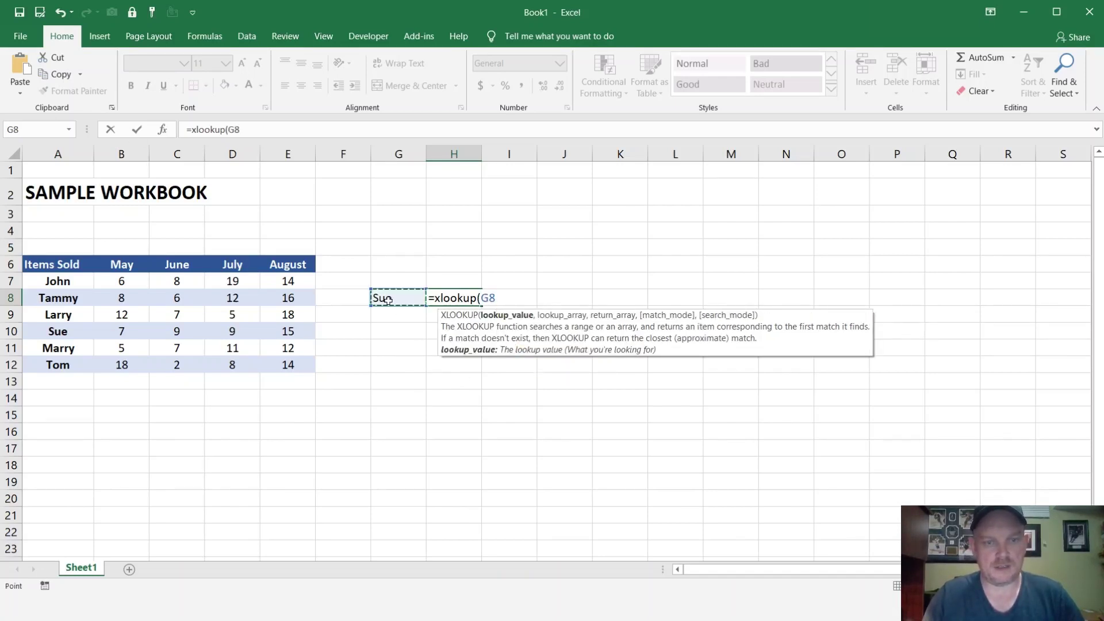
{"action": "type", "text": ","}
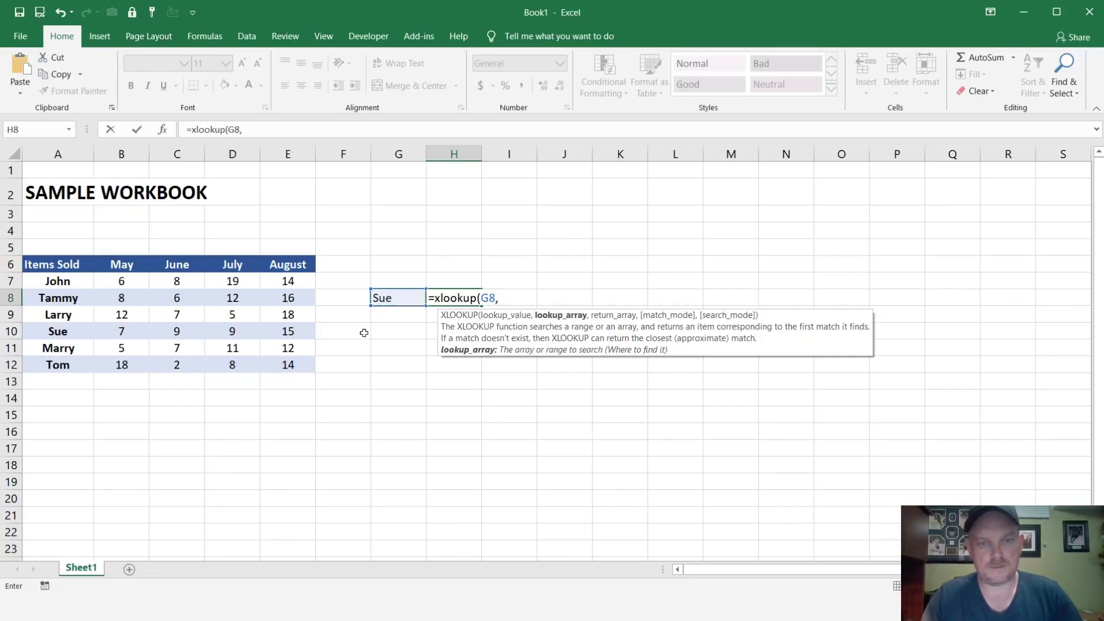
{"action": "left_click_drag", "start_coordinate": [64, 280], "coordinate": [66, 362]}
{"action": "type", "text": ","}
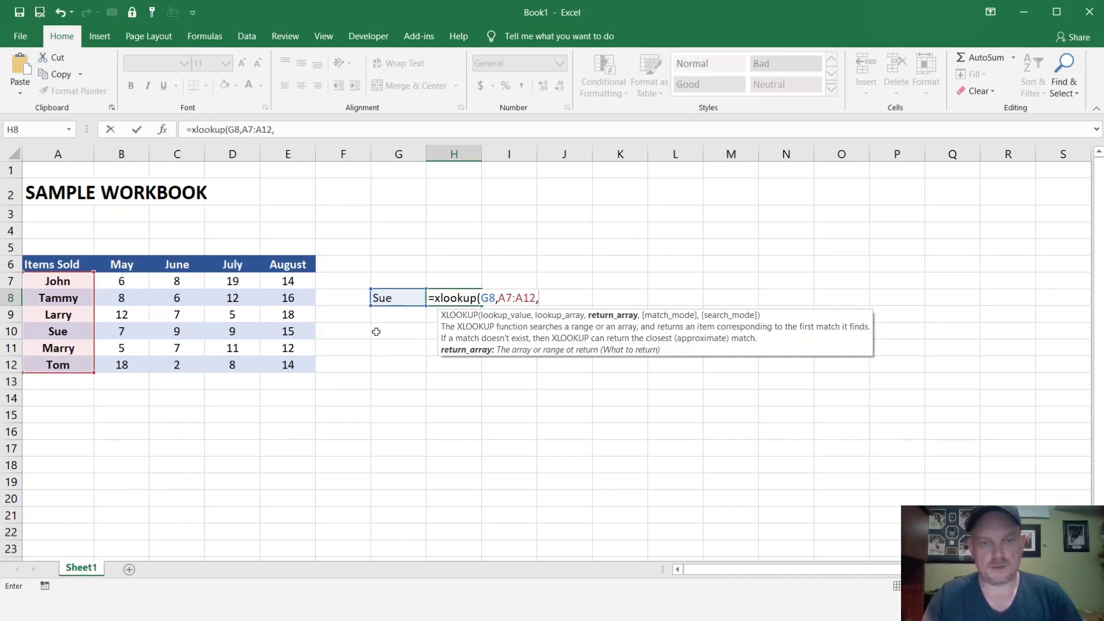
{"action": "left_click_drag", "start_coordinate": [179, 282], "coordinate": [179, 359]}
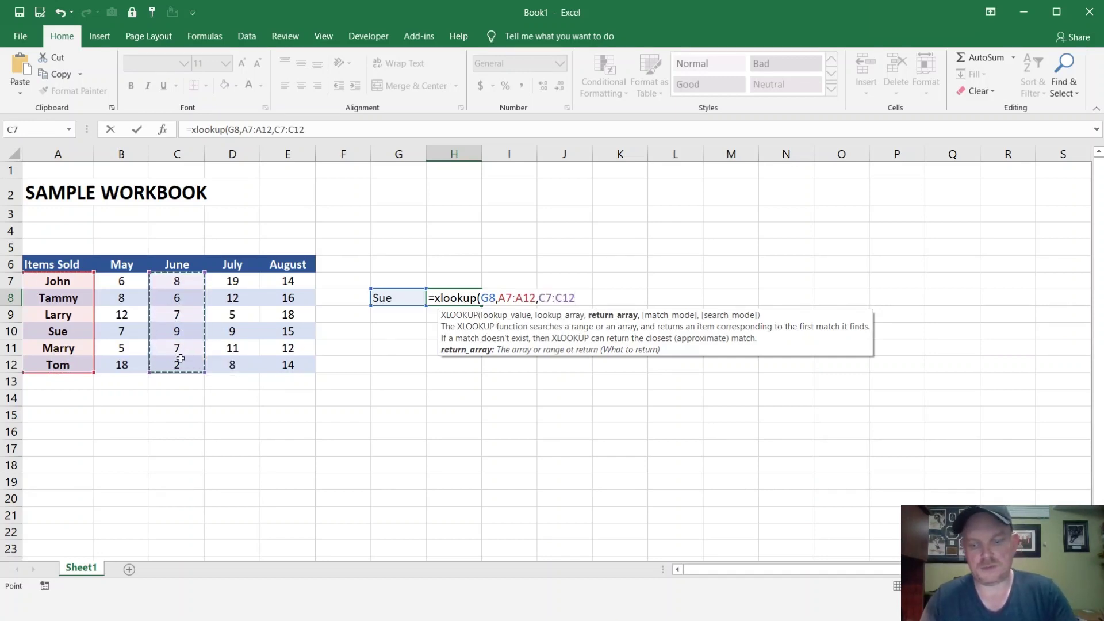
{"action": "type", "text": ")"}
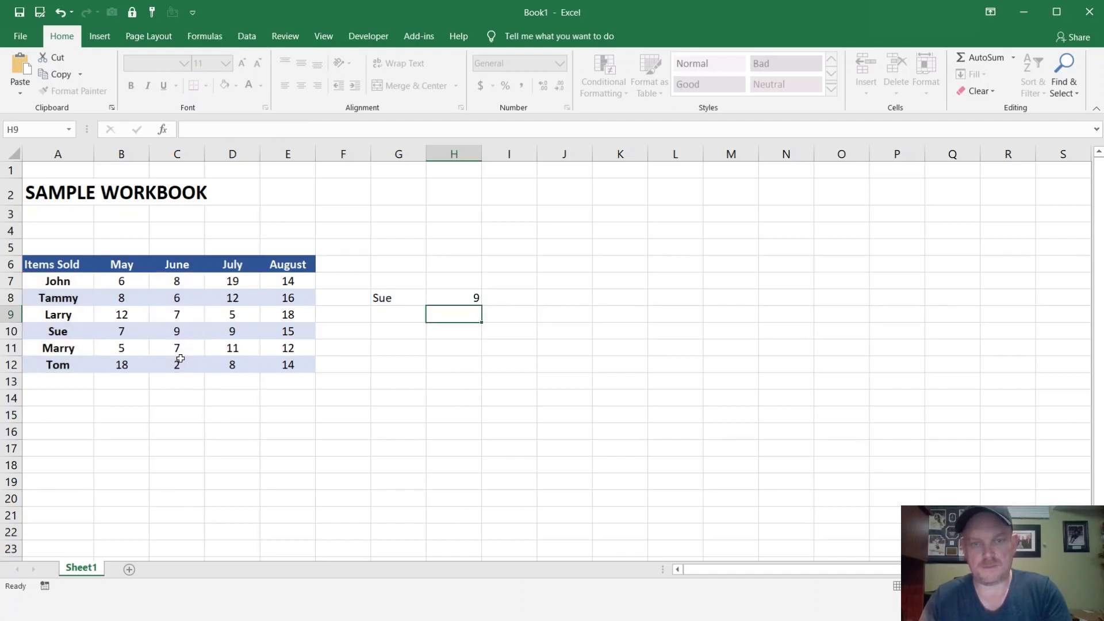
{"action": "key", "text": "Return"}
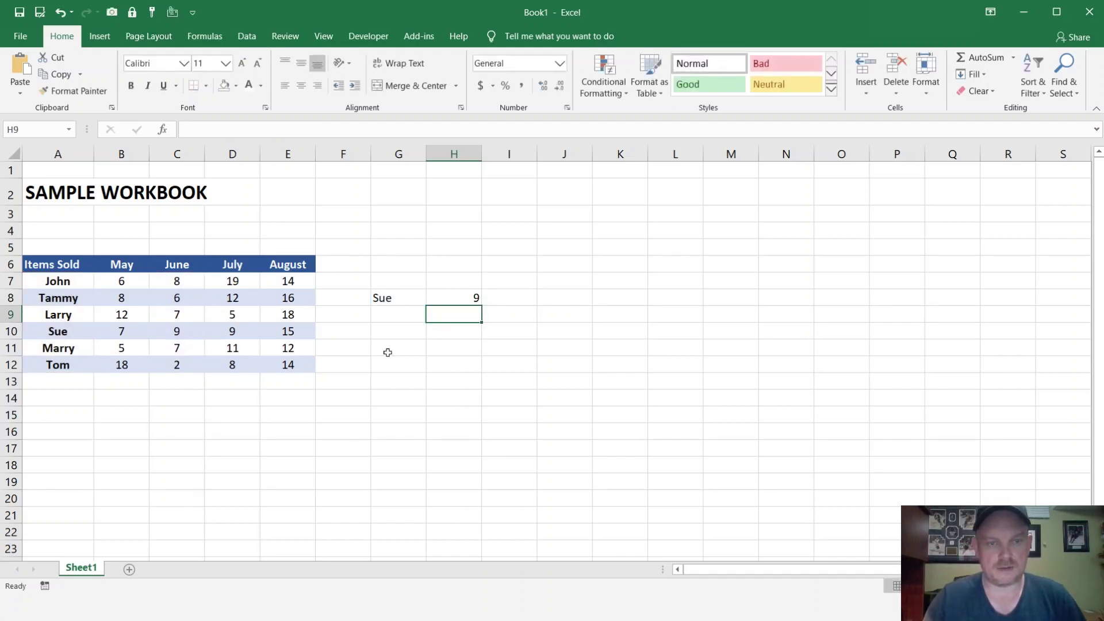